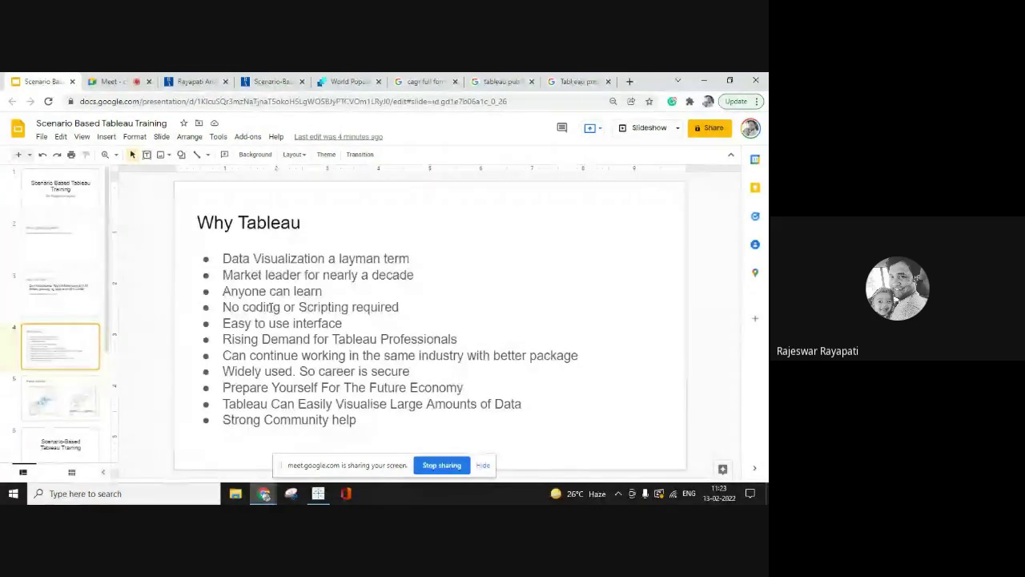
In Tableau, place Order ID on Rows of Sheet 18, adding all 5009 members.
{"action": "key", "text": "alt+Tab"}
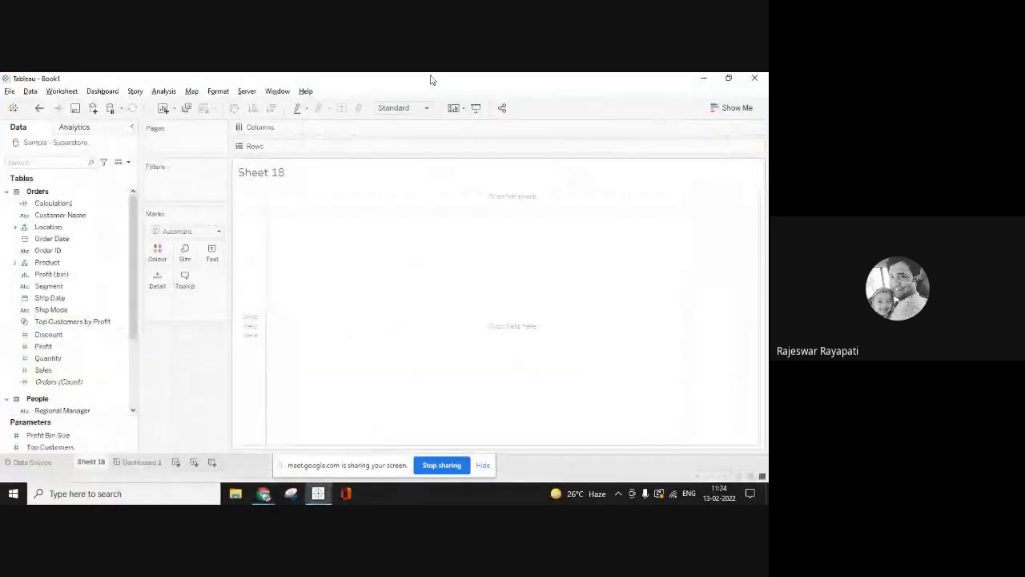
{"action": "left_click", "coordinate": [76, 250]}
{"action": "left_click_drag", "start_coordinate": [80, 266], "coordinate": [482, 222]}
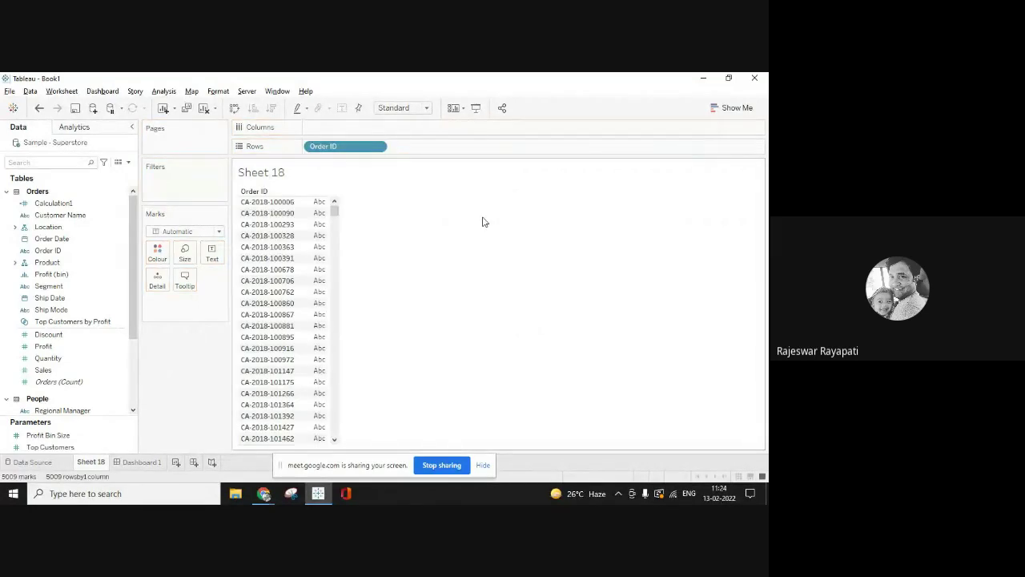
{"action": "left_click_drag", "start_coordinate": [344, 149], "coordinate": [187, 363]}
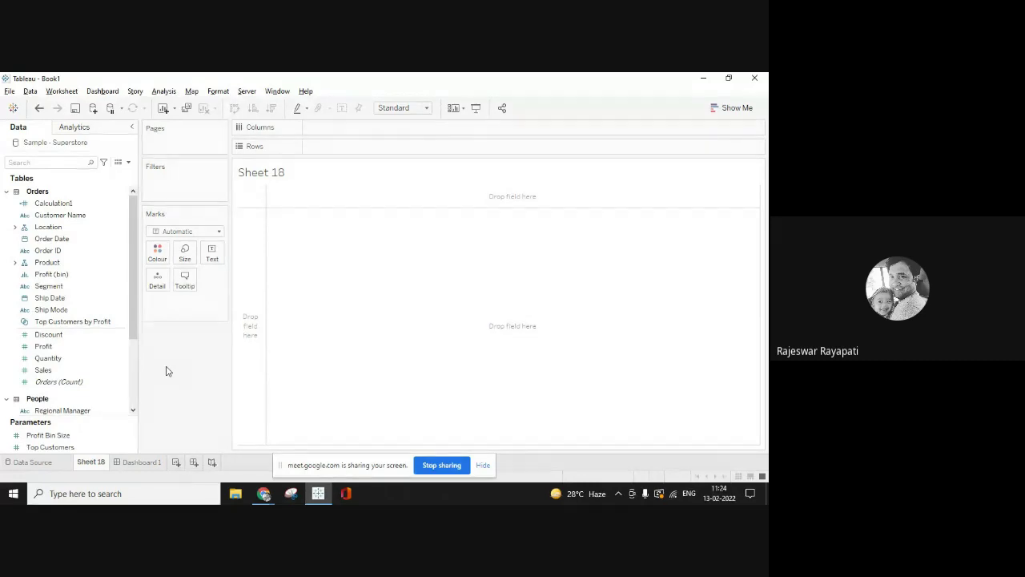
{"action": "left_click", "coordinate": [37, 251]}
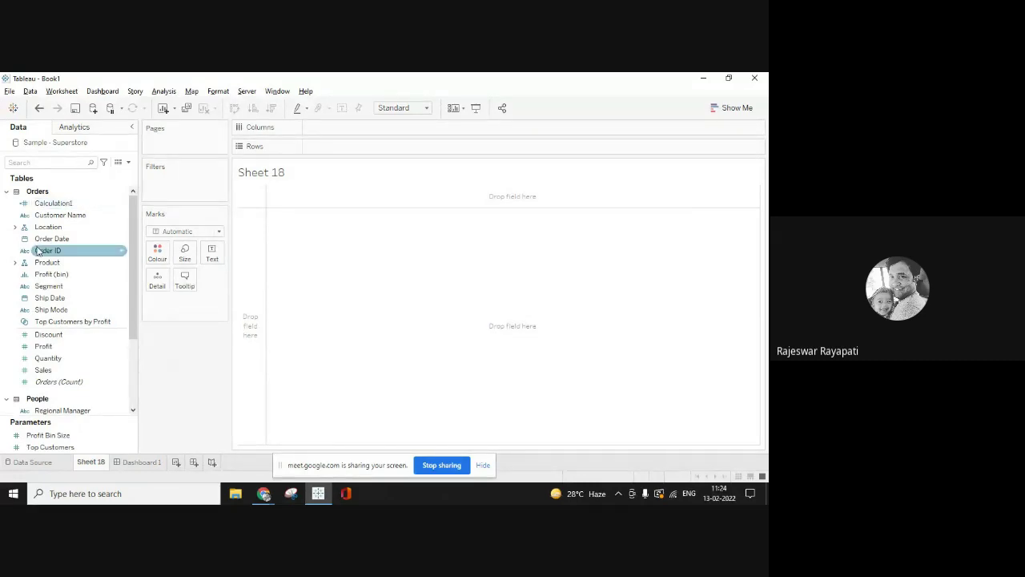
{"action": "left_click_drag", "start_coordinate": [37, 252], "coordinate": [370, 150]}
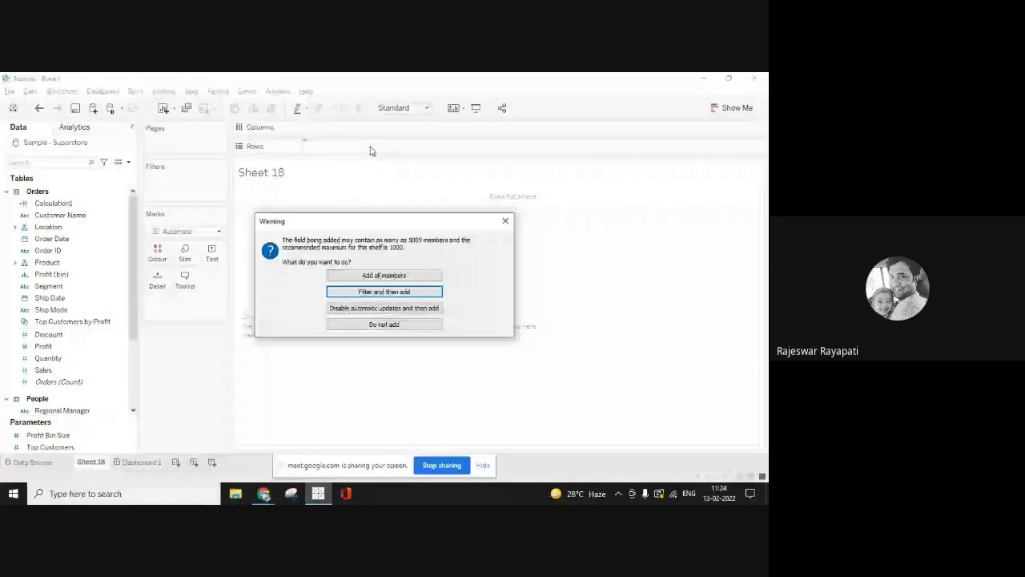
{"action": "left_click", "coordinate": [389, 276]}
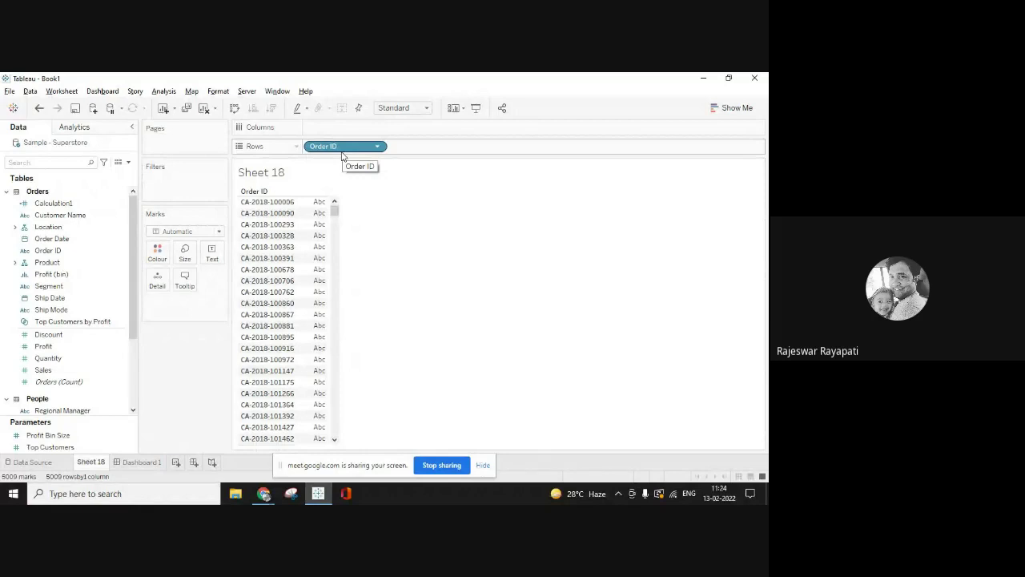
Bring the Why Tableau slide deck back to the front, then open a blank browser tab.
{"action": "mouse_move", "coordinate": [263, 493]}
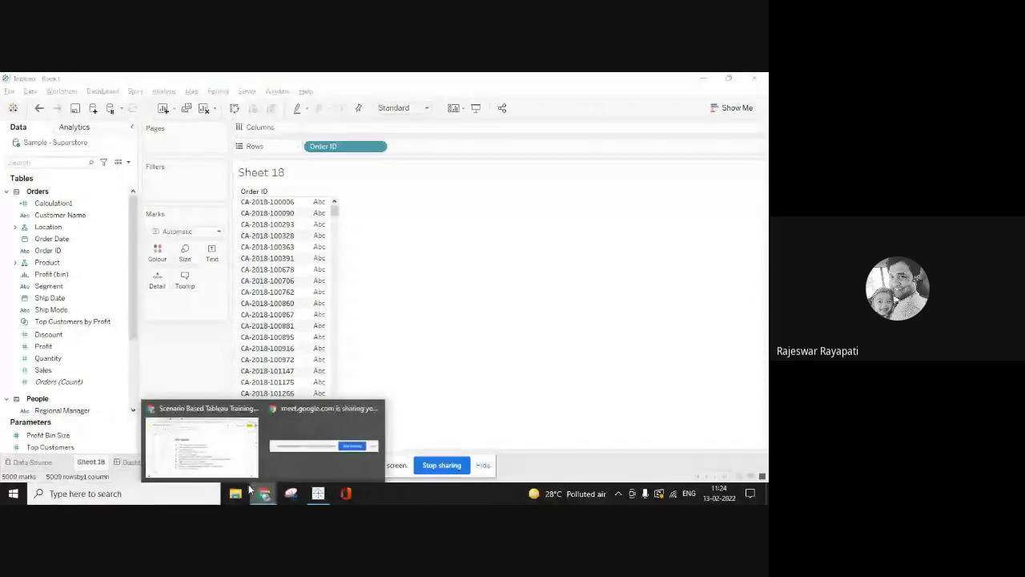
{"action": "left_click", "coordinate": [211, 455]}
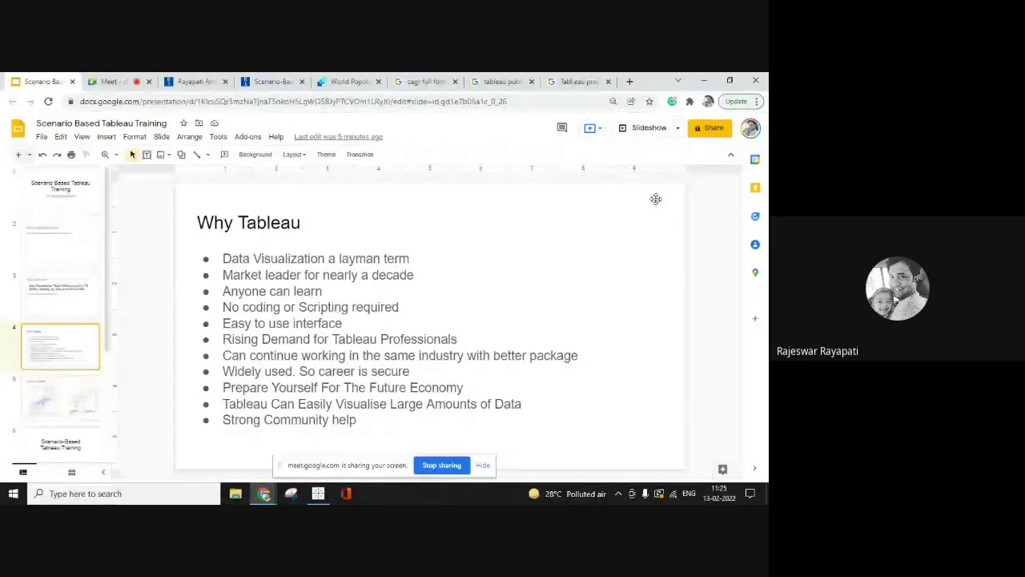
{"action": "left_click", "coordinate": [629, 81]}
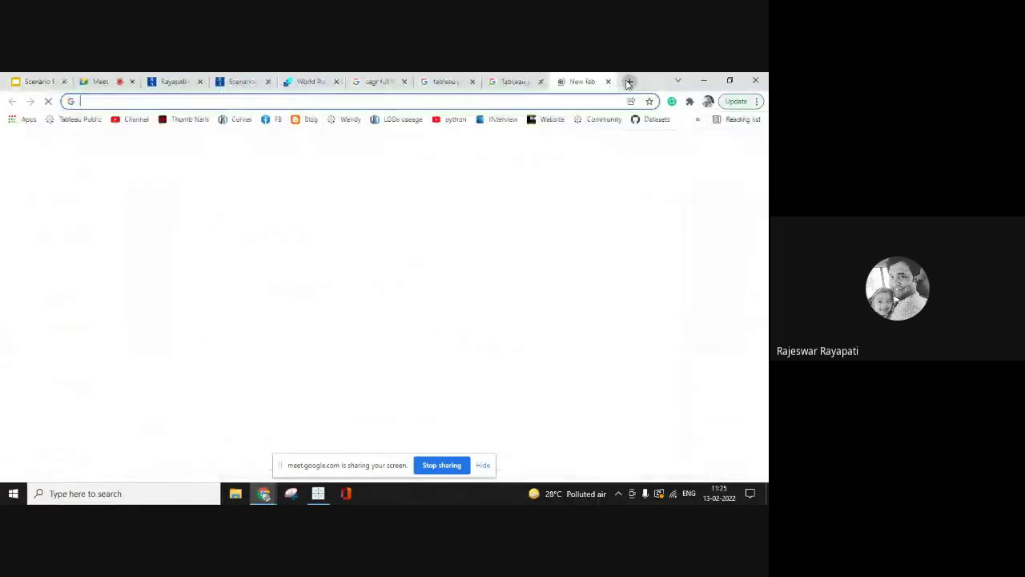
Go to the Naukri job site by entering naukri in the address bar.
{"action": "type", "text": "nairk"}
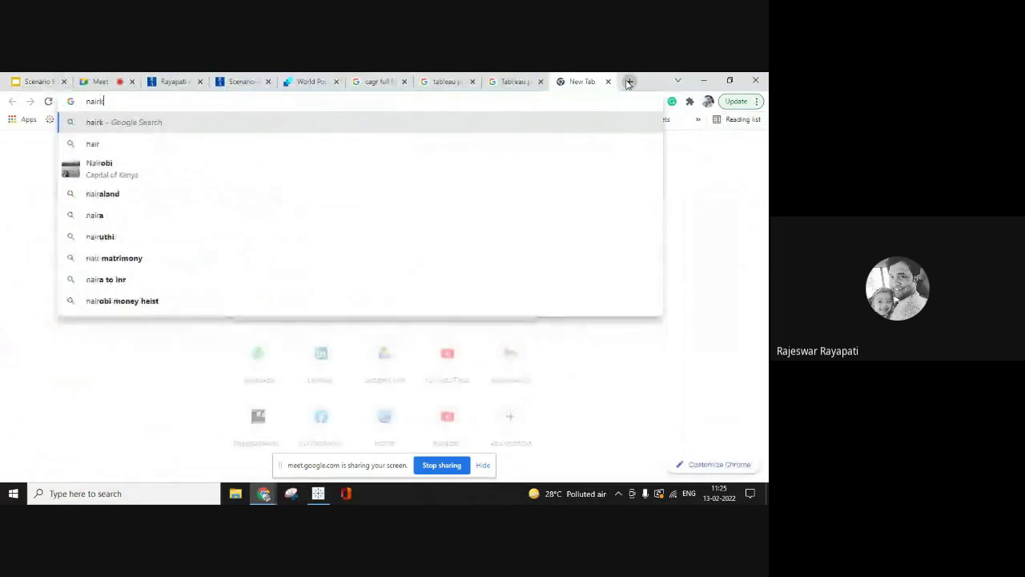
{"action": "key", "text": "BackSpace"}
{"action": "key", "text": "BackSpace"}
{"action": "type", "text": "ukr"}
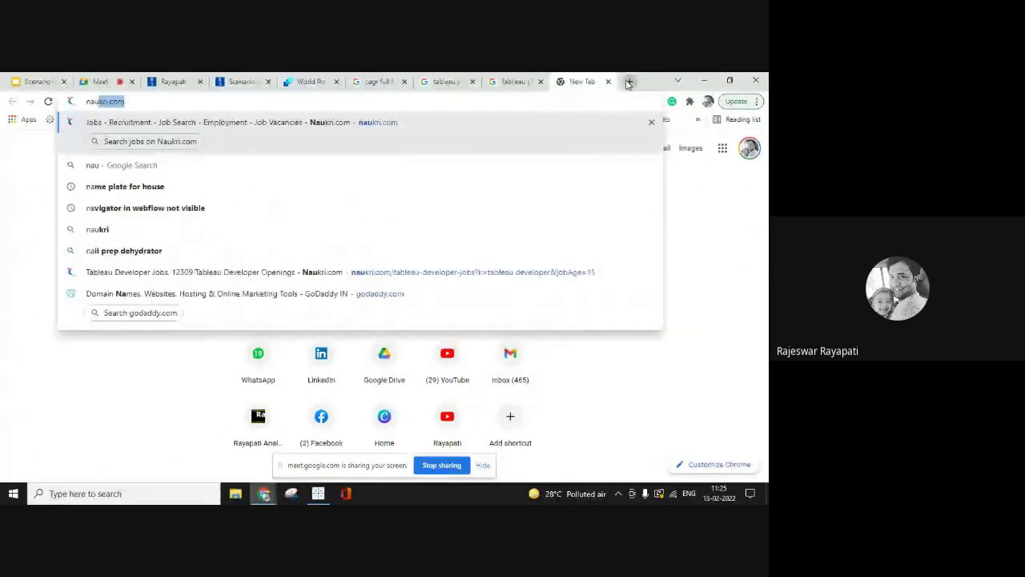
{"action": "type", "text": "i"}
{"action": "key", "text": "Return"}
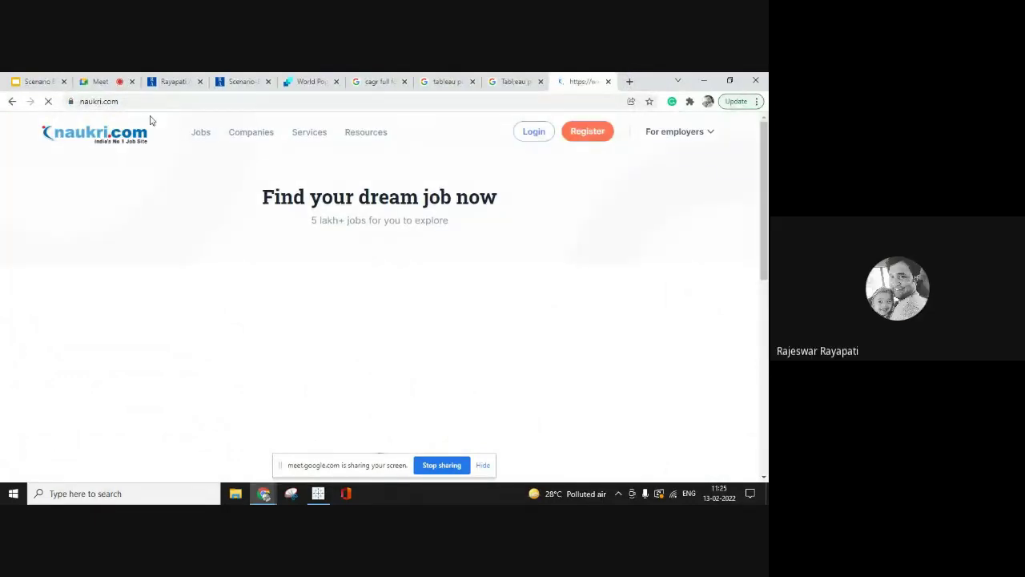
Search Naukri for 'Tableau Developer' jobs.
{"action": "left_click", "coordinate": [117, 88]}
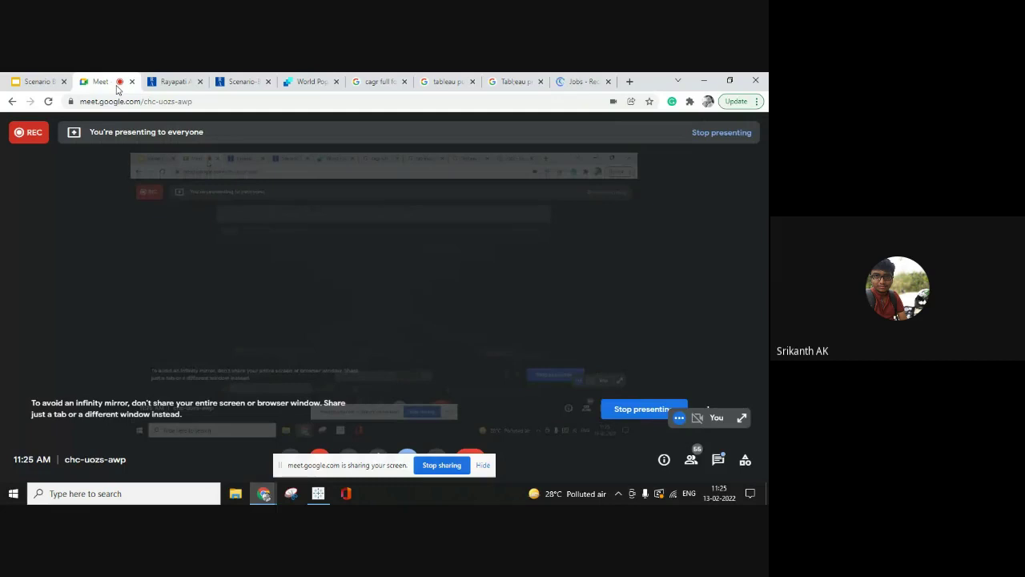
{"action": "left_click", "coordinate": [595, 82]}
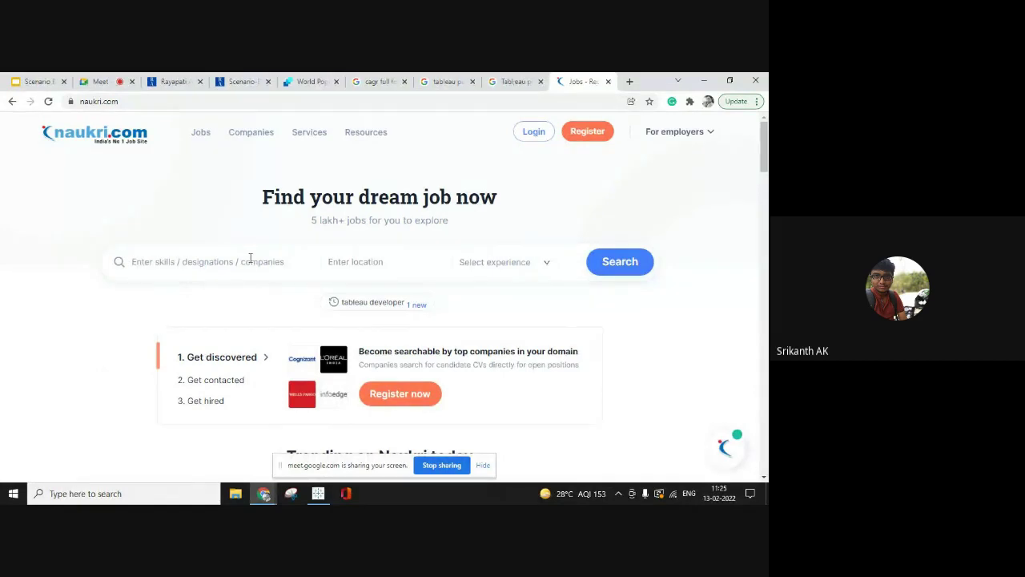
{"action": "type", "text": "Tableau"}
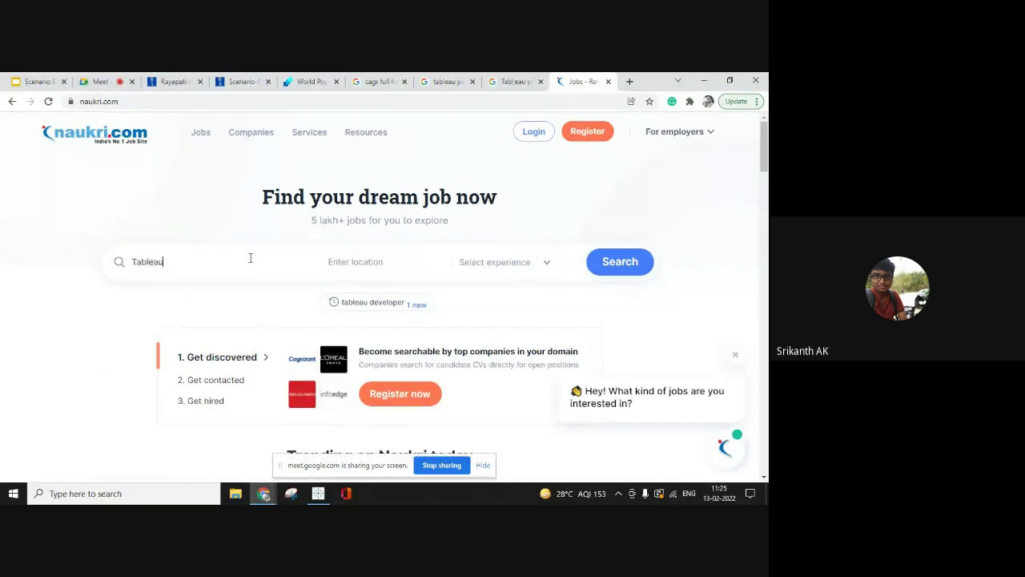
{"action": "type", "text": " Developer"}
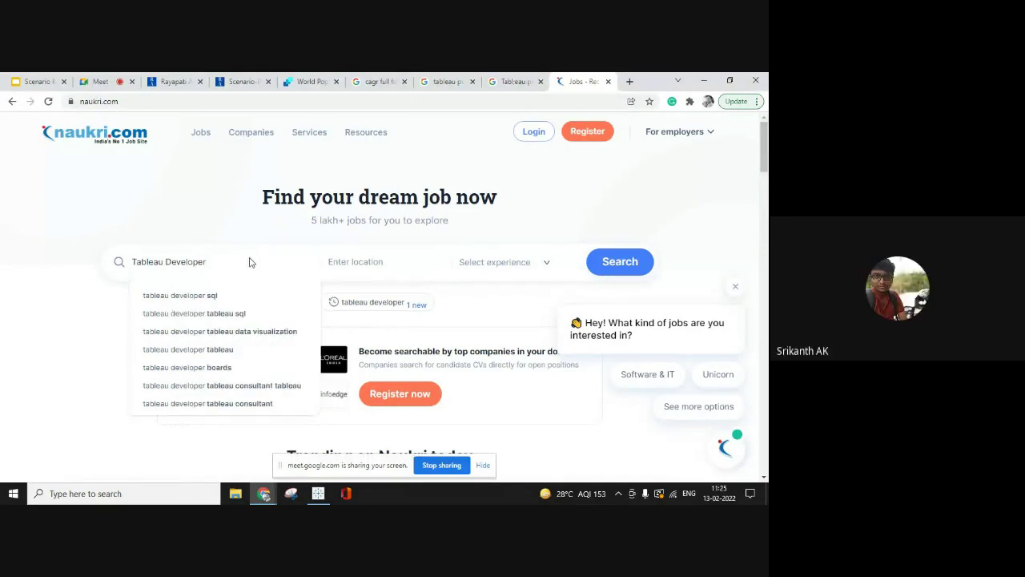
{"action": "key", "text": "Return"}
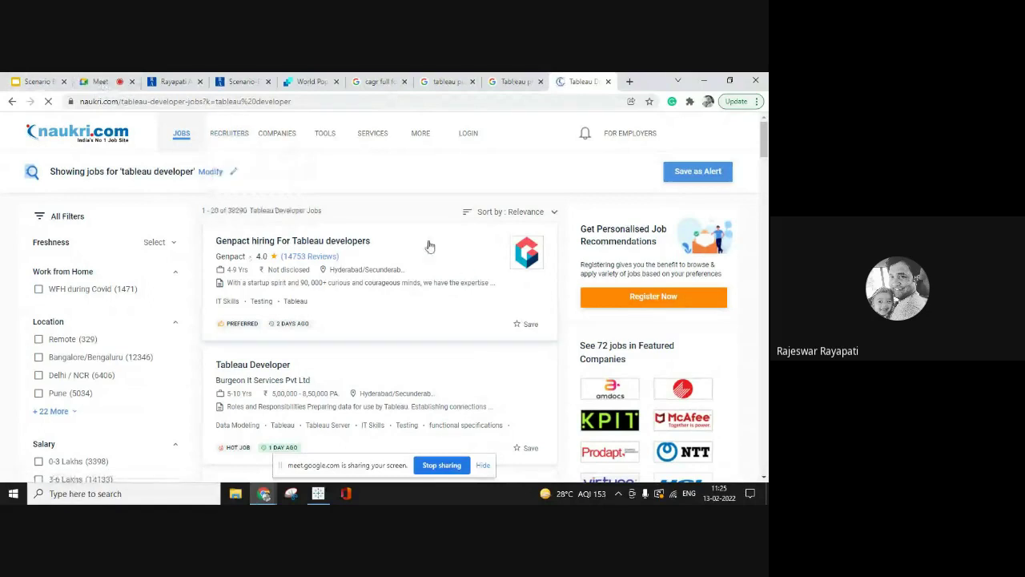
Filter the Tableau Developer listings to jobs posted in the last 7 days.
{"action": "left_click", "coordinate": [153, 242]}
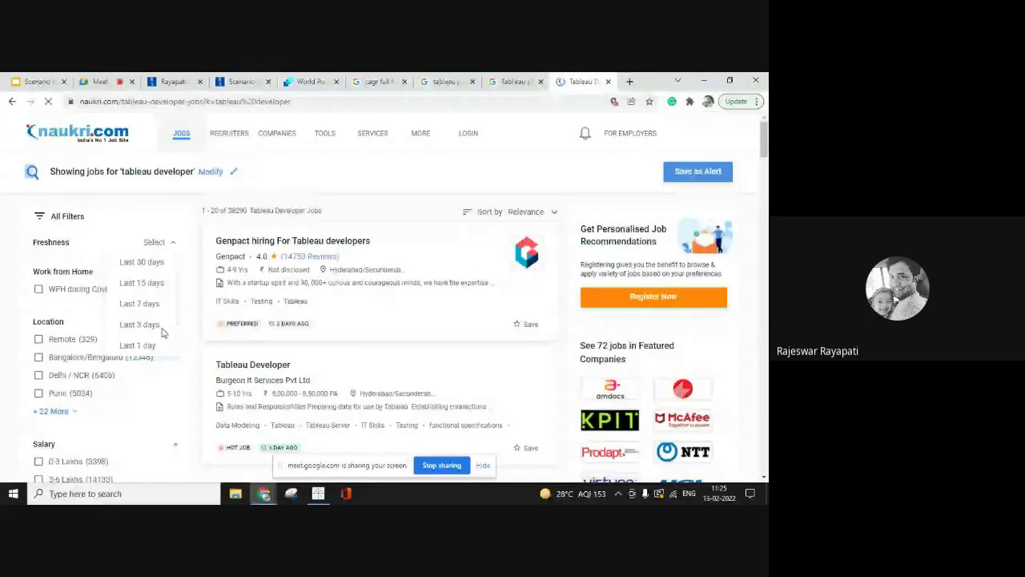
{"action": "left_click", "coordinate": [154, 304]}
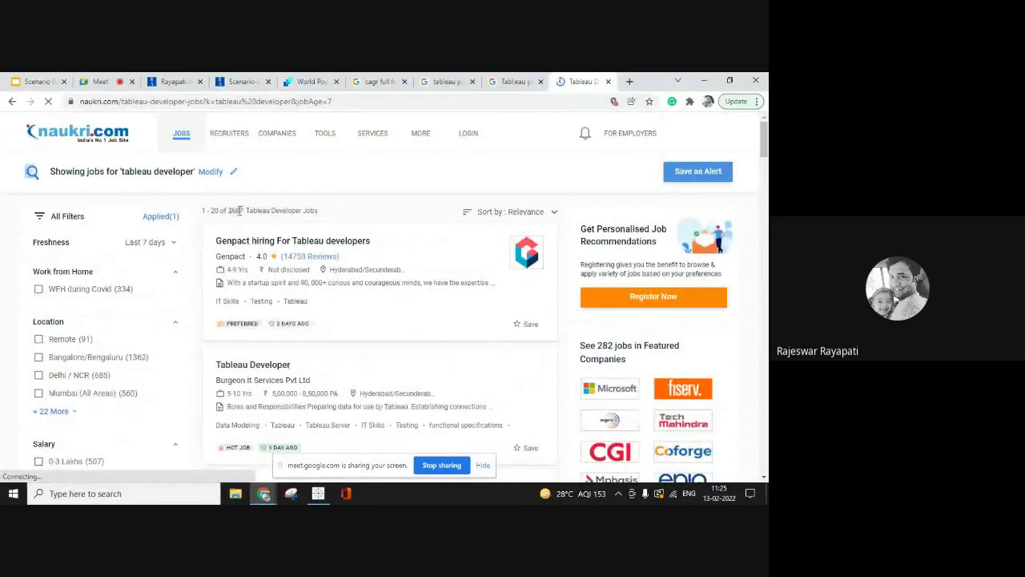
{"action": "scroll", "coordinate": [441, 280], "scroll_direction": "down", "scroll_amount": 3}
{"action": "scroll", "coordinate": [441, 284], "scroll_direction": "down", "scroll_amount": 3}
{"action": "scroll", "coordinate": [302, 280], "scroll_direction": "down", "scroll_amount": 5}
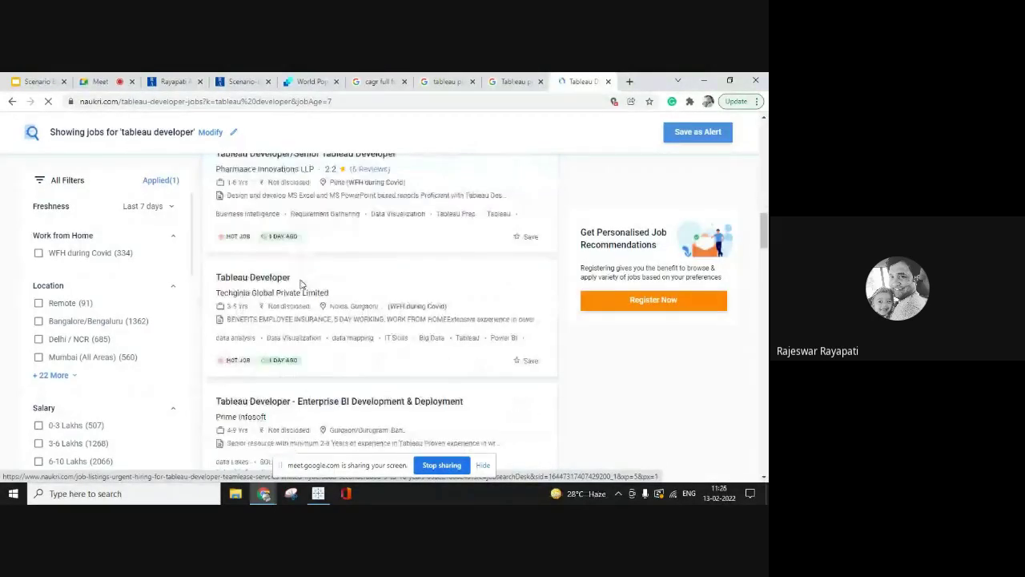
Browse the results down to page 2, then return to the training slides.
{"action": "scroll", "coordinate": [301, 281], "scroll_direction": "down", "scroll_amount": 6}
{"action": "scroll", "coordinate": [301, 284], "scroll_direction": "down", "scroll_amount": 5}
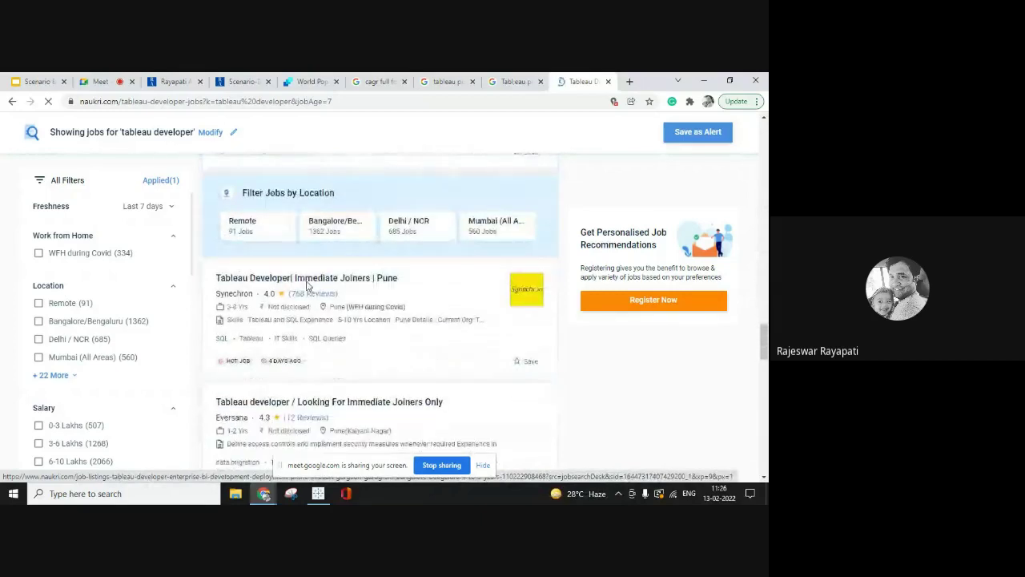
{"action": "scroll", "coordinate": [309, 284], "scroll_direction": "down", "scroll_amount": 5}
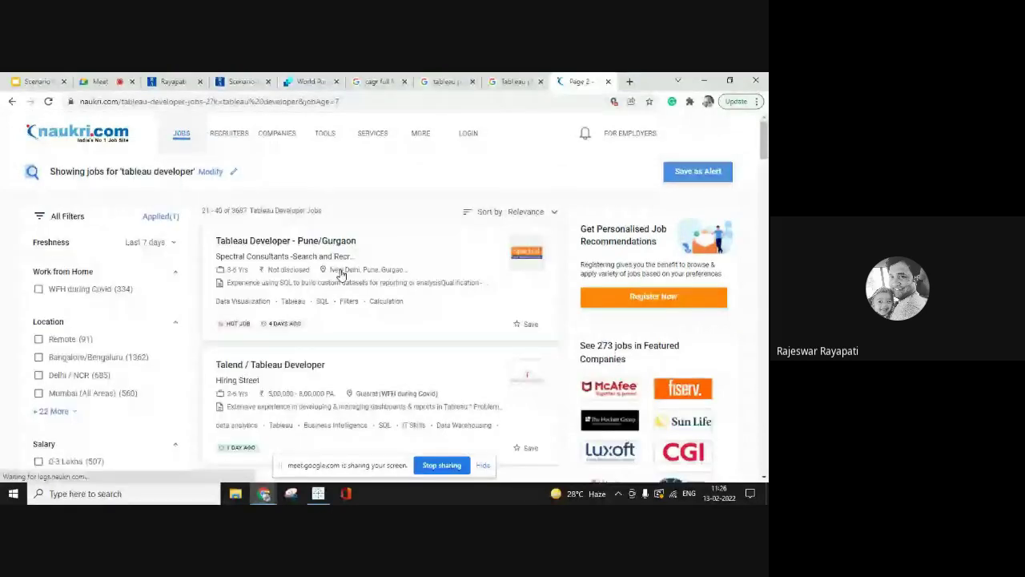
{"action": "scroll", "coordinate": [341, 275], "scroll_direction": "down", "scroll_amount": 5}
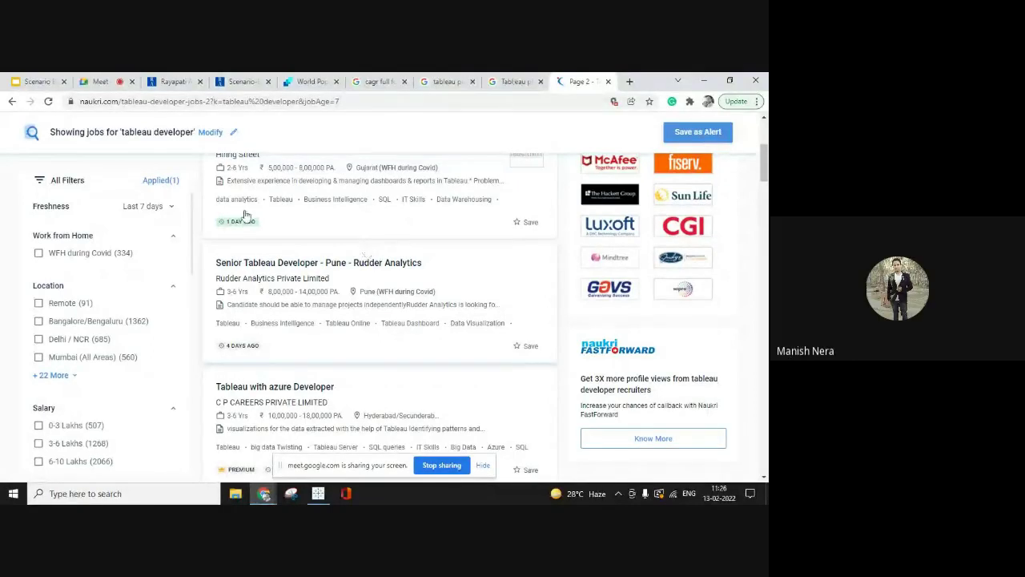
{"action": "left_click", "coordinate": [38, 80]}
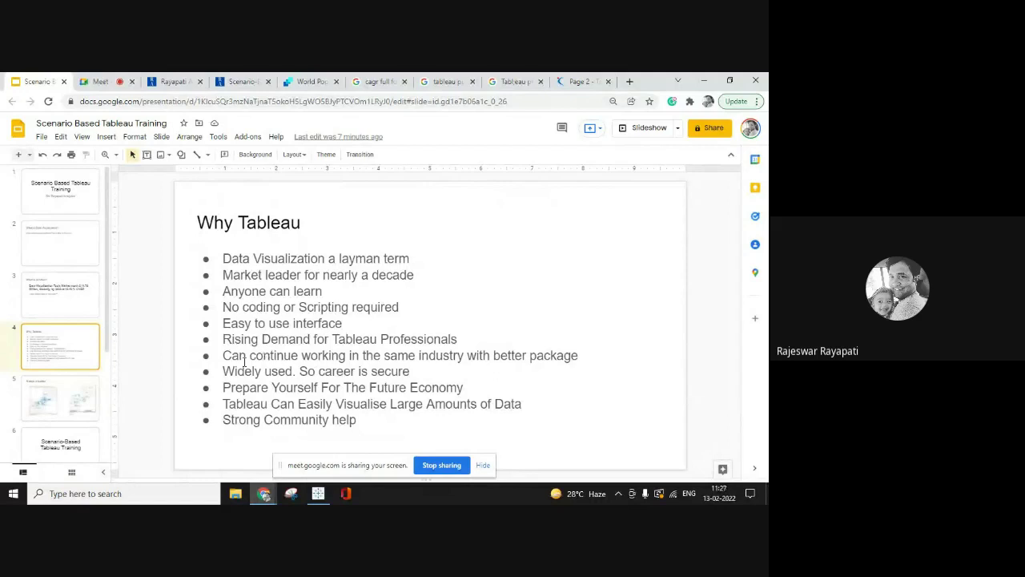
{"action": "left_click", "coordinate": [405, 358]}
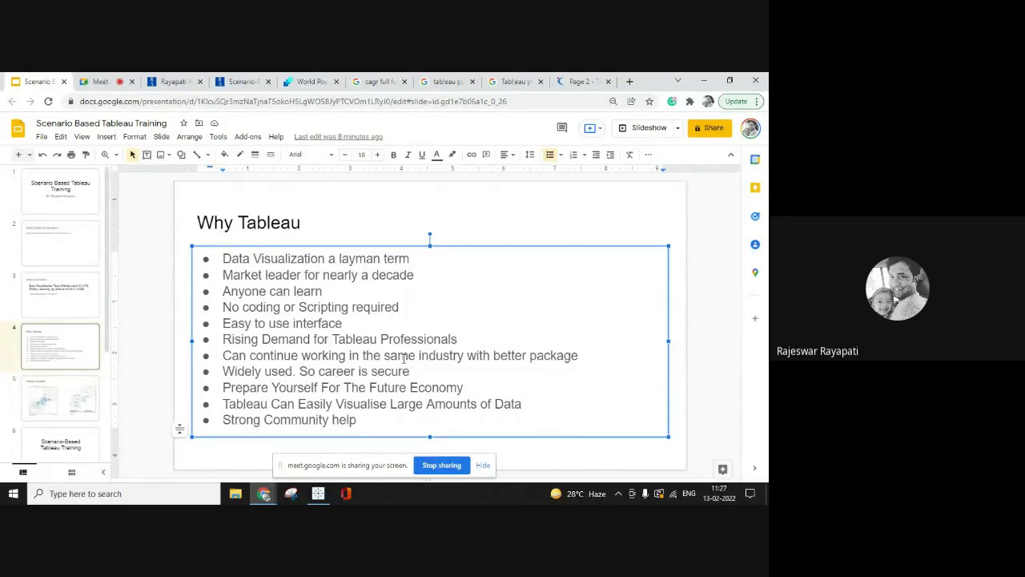
{"action": "left_click", "coordinate": [584, 195]}
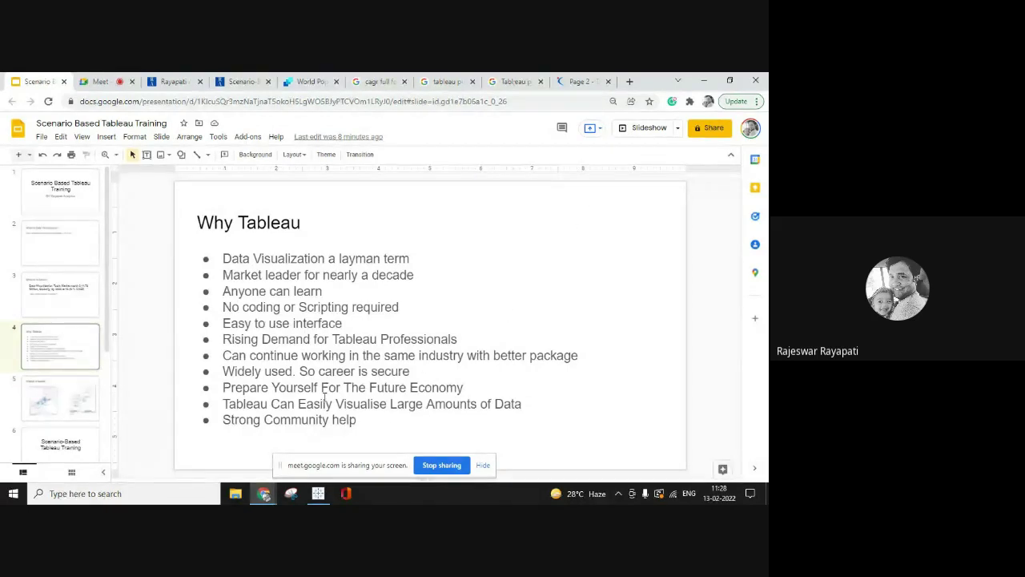
{"action": "left_click", "coordinate": [76, 250]}
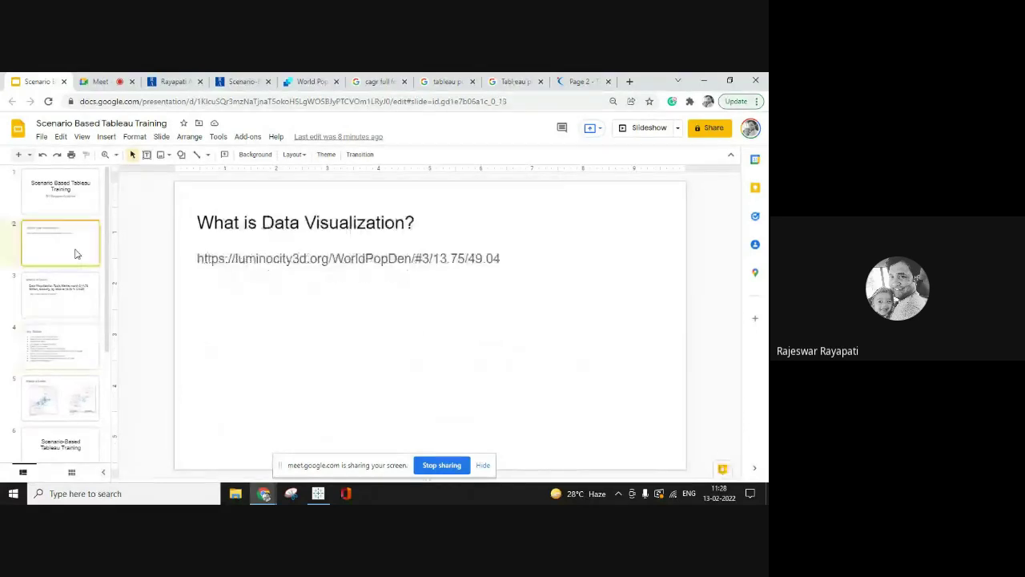
{"action": "left_click", "coordinate": [33, 298]}
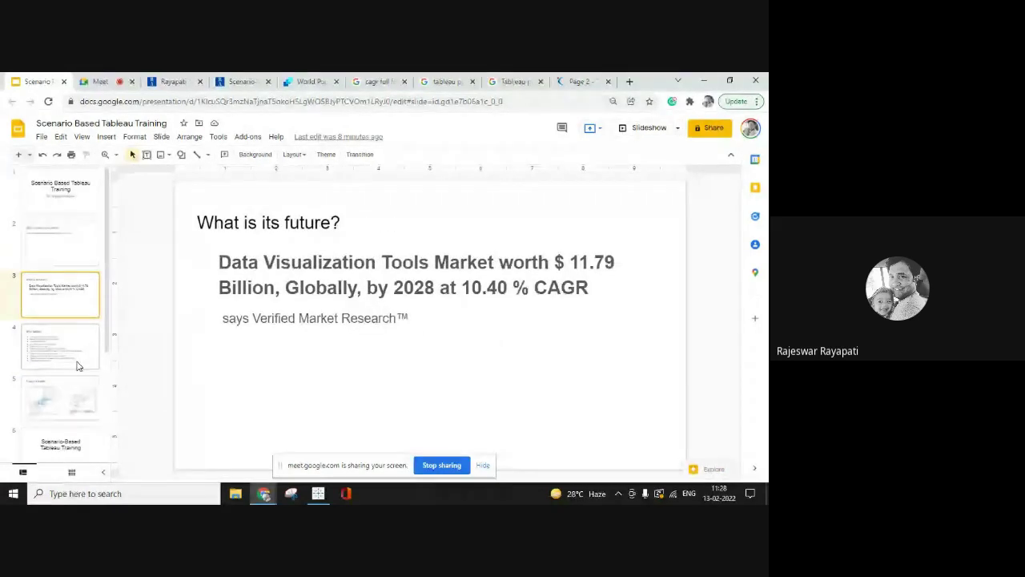
{"action": "left_click", "coordinate": [51, 350]}
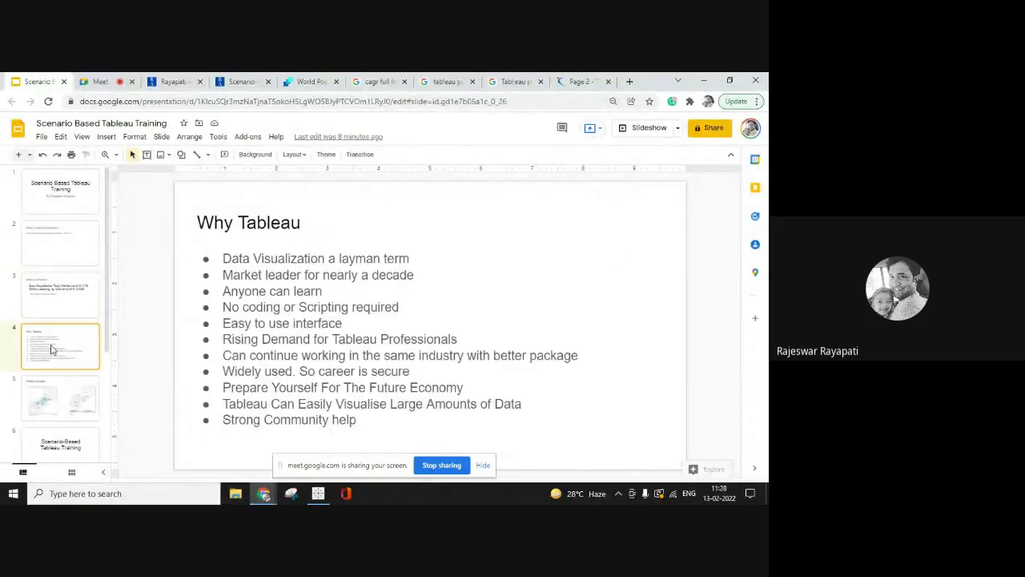